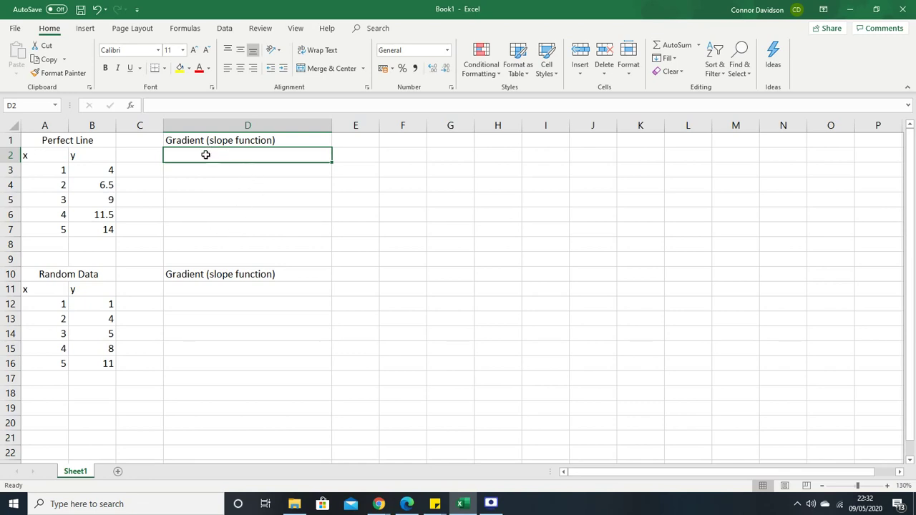
- Enter =SLOPE(B3:B7,A3:A7) in D2, giving the Perfect Line gradient of 2.5
double_click(277, 154)
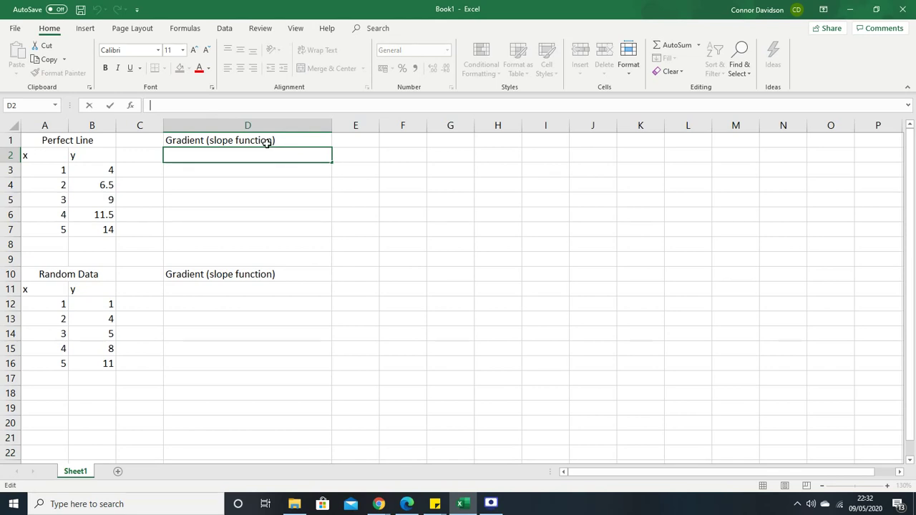
text(=)
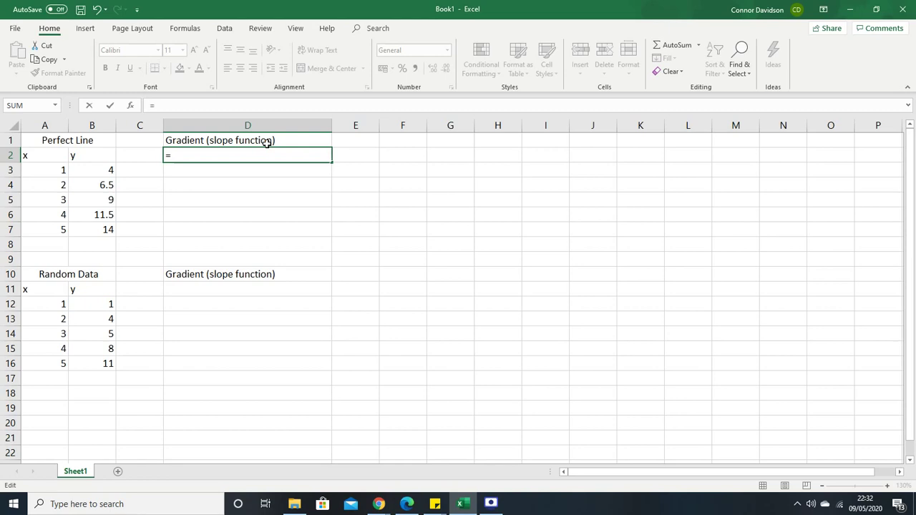
text(SL)
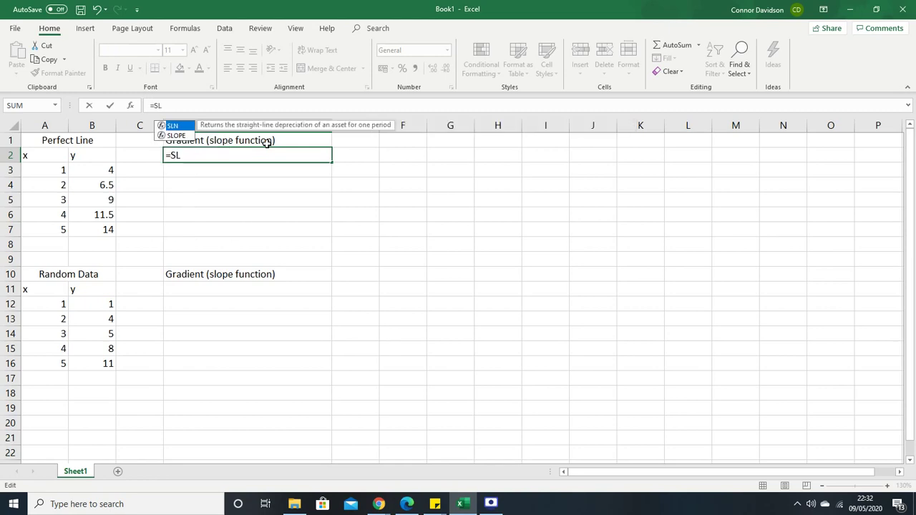
text(OPE)
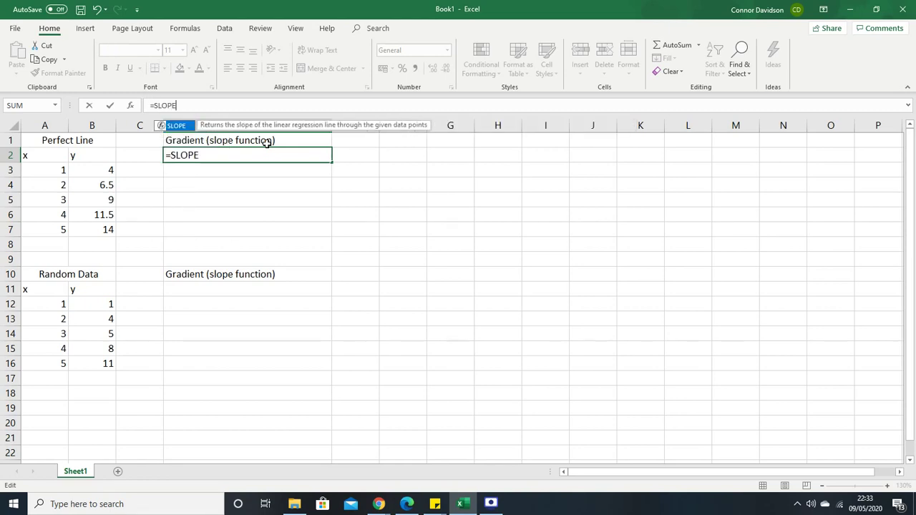
text(())
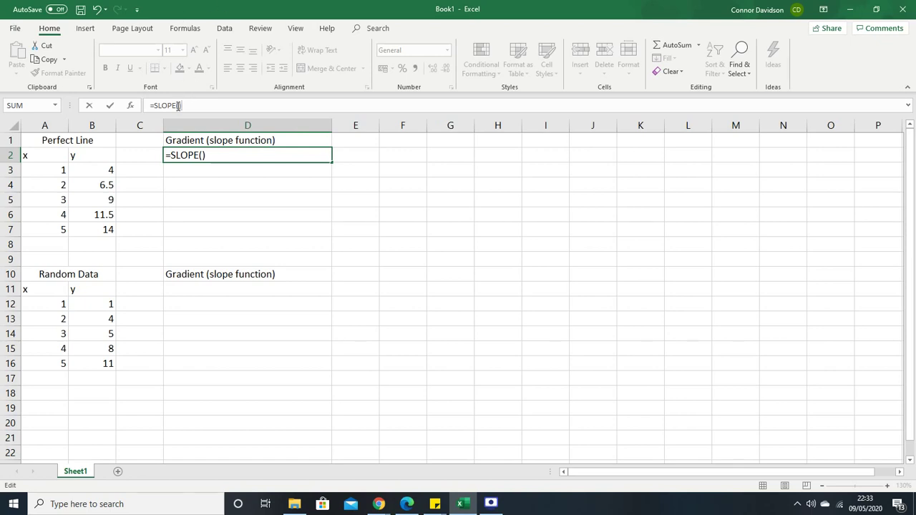
click(181, 105)
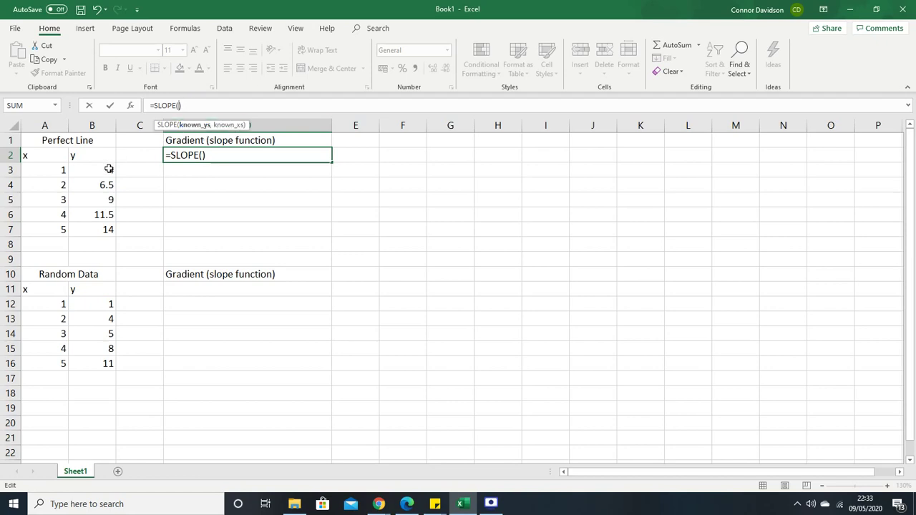
drag(109, 170, 108, 229)
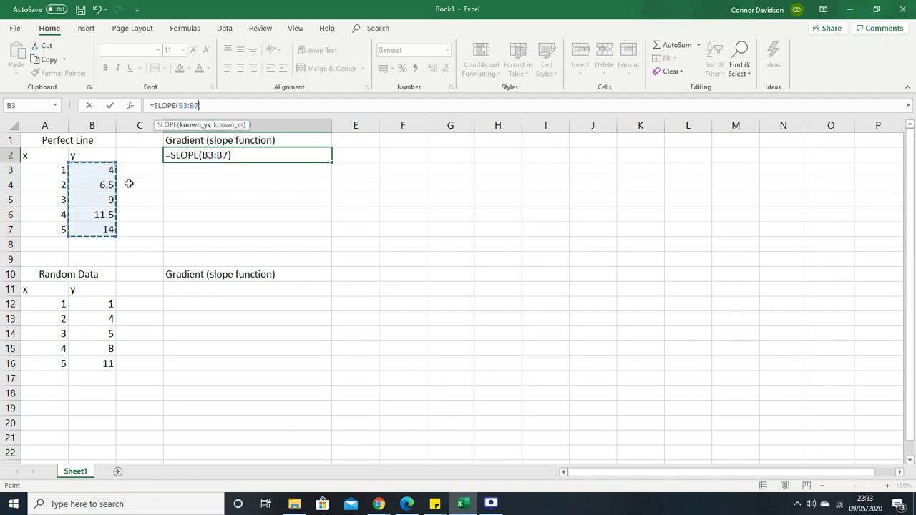
text(,)
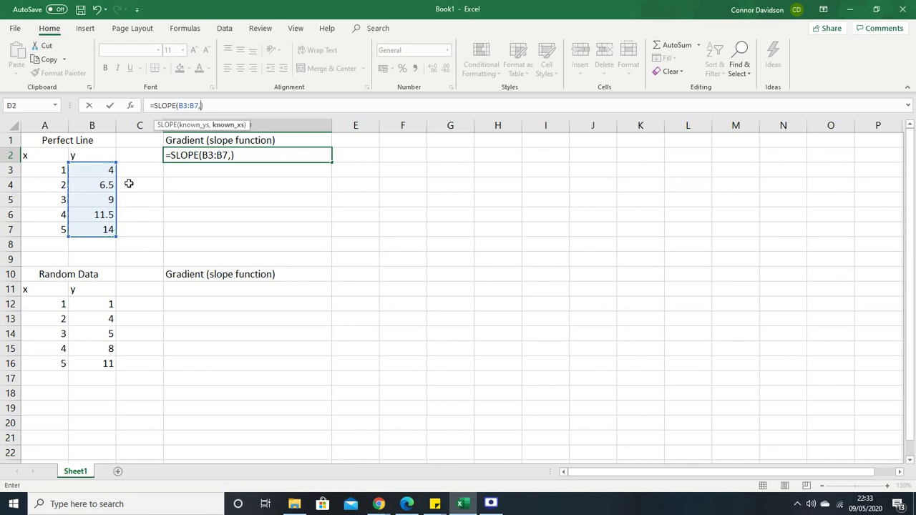
drag(43, 172, 45, 229)
text())
key(Return)
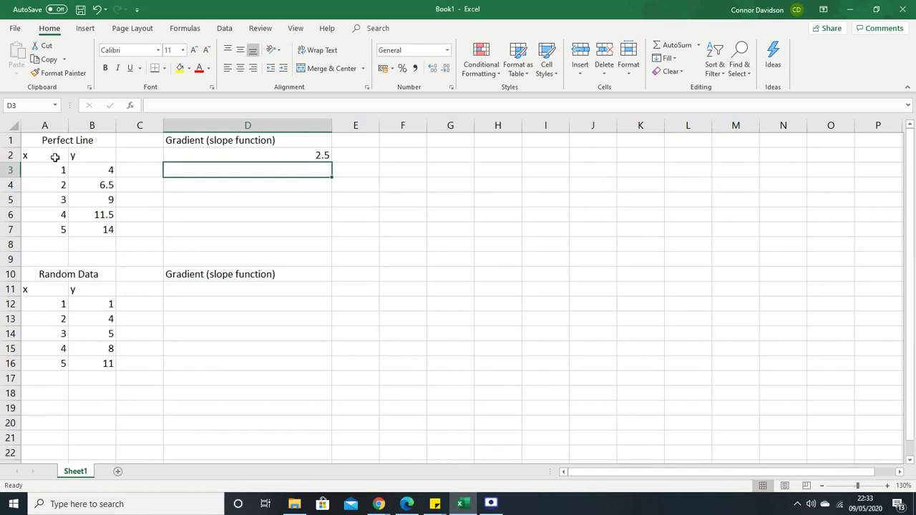
- Insert a plain scatter chart of the Perfect Line x and y data
drag(54, 158, 104, 230)
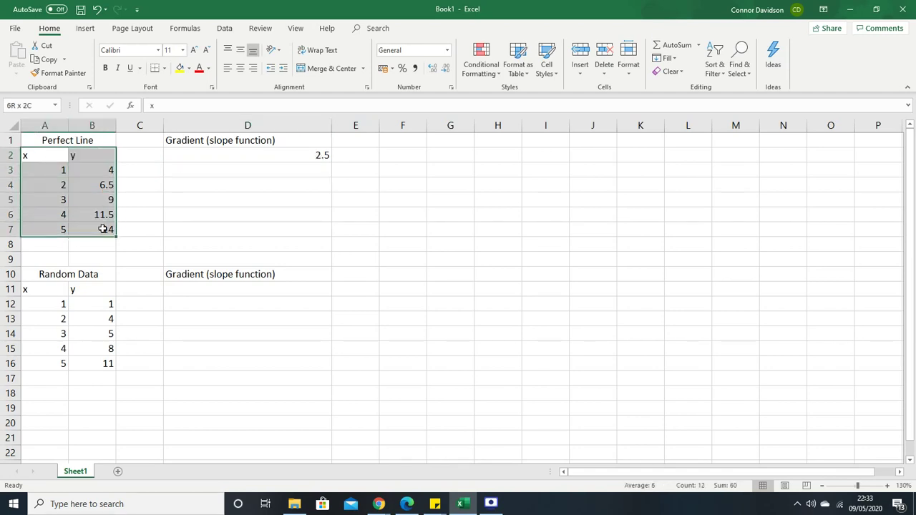
click(86, 30)
click(438, 72)
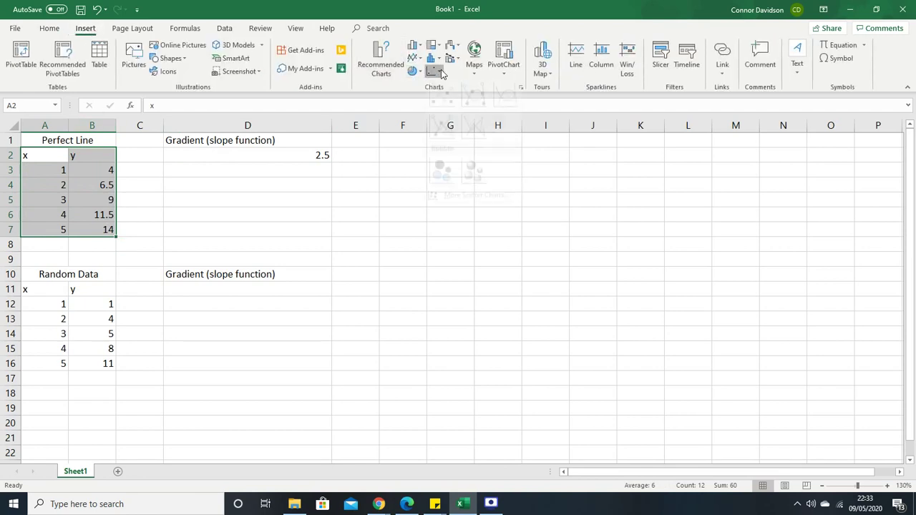
click(442, 105)
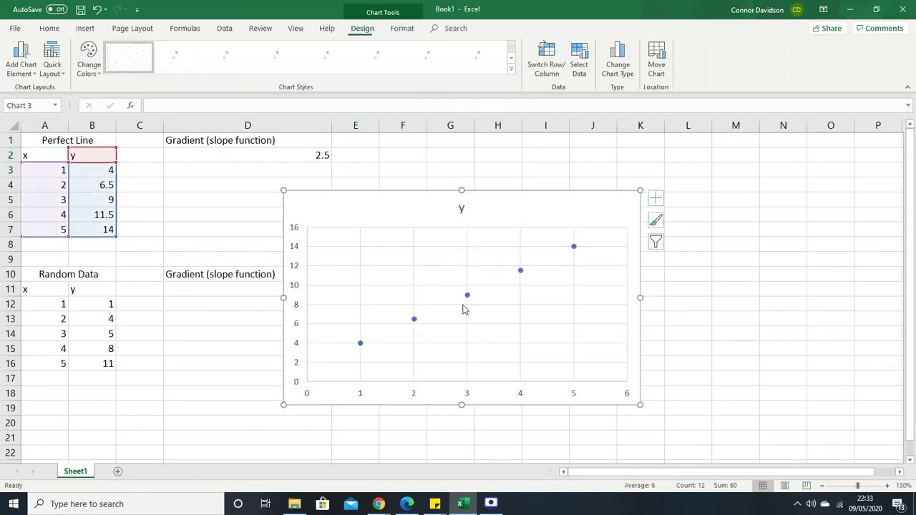
- Add a linear trendline showing y = 2.5x + 1.5, then delete the chart
click(468, 295)
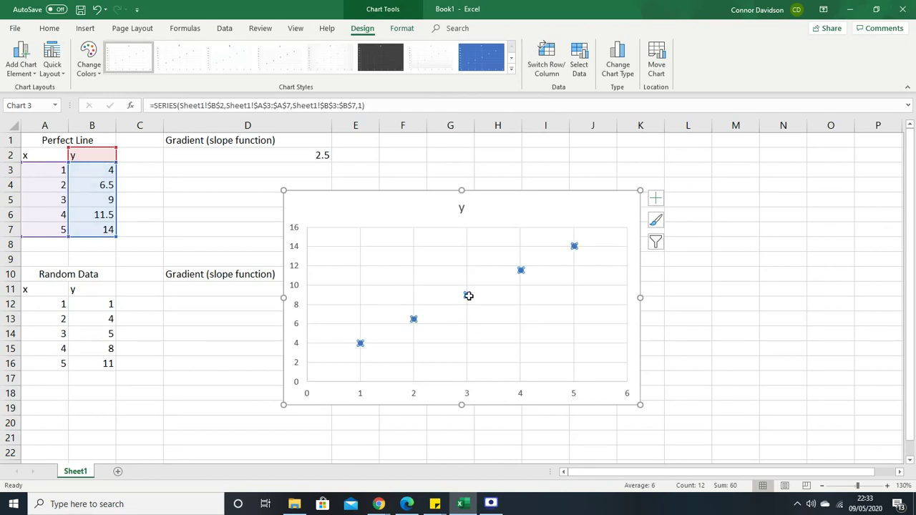
right_click(469, 296)
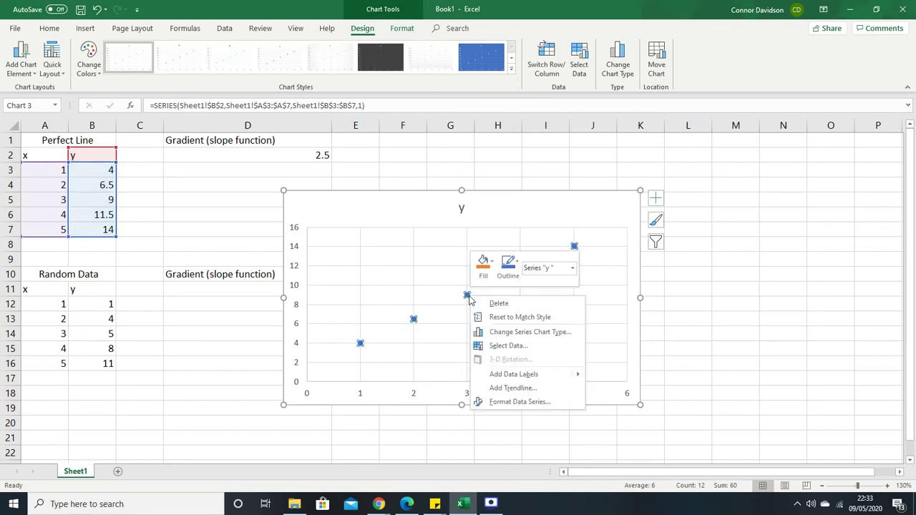
click(536, 389)
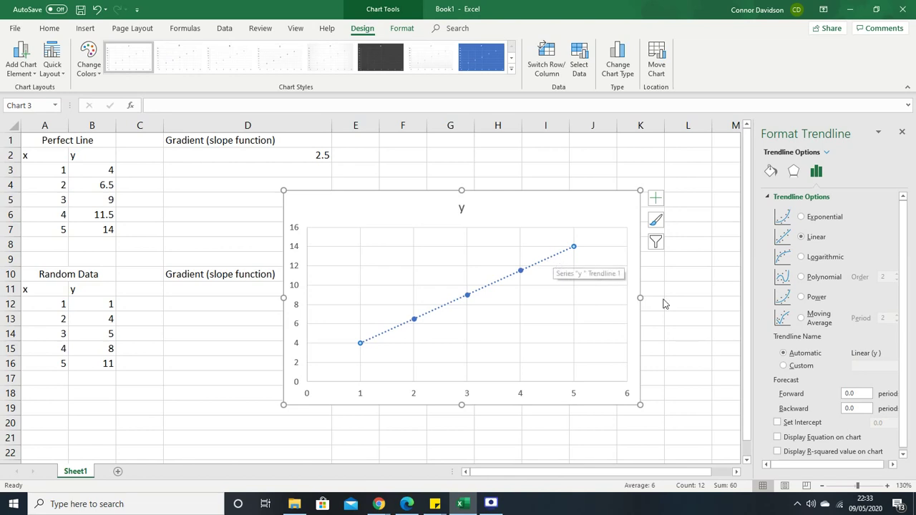
click(822, 438)
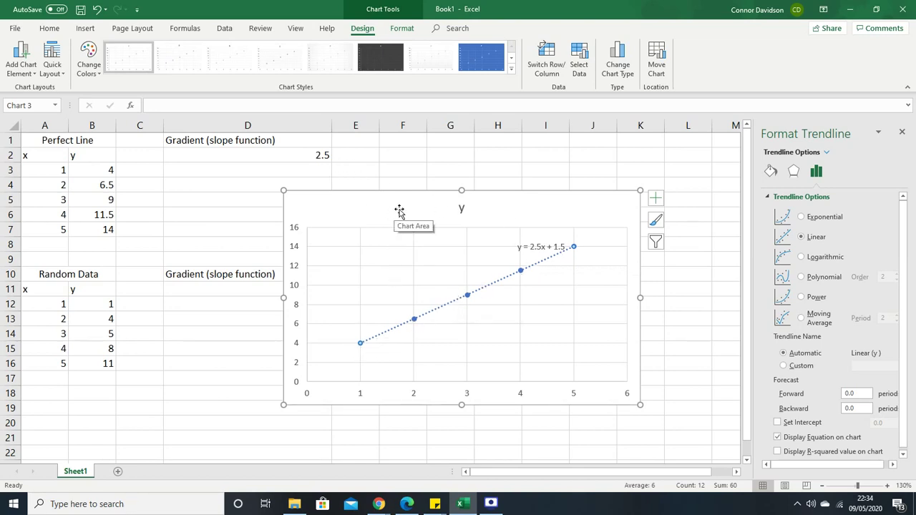
click(375, 210)
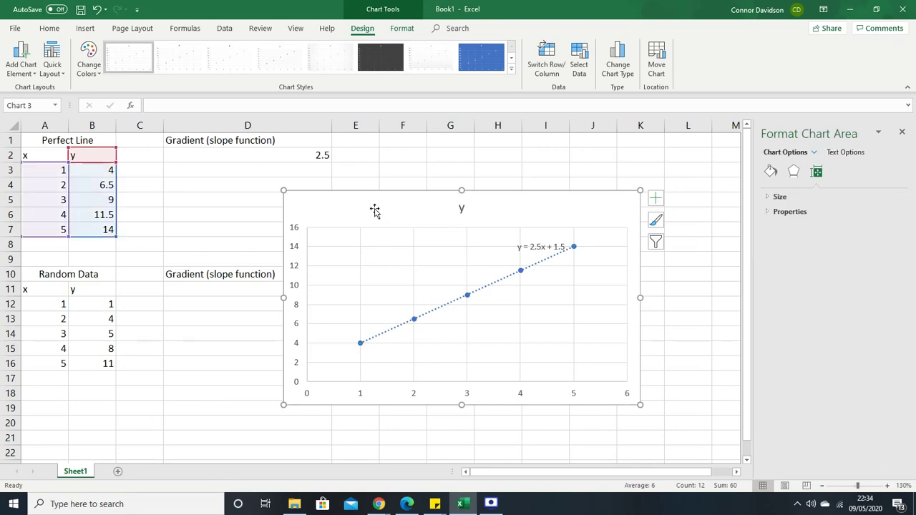
key(Delete)
- Enter =SLOPE(B12:B16,A12:A16) in D11, returning the Random Data gradient of 2.4
click(189, 290)
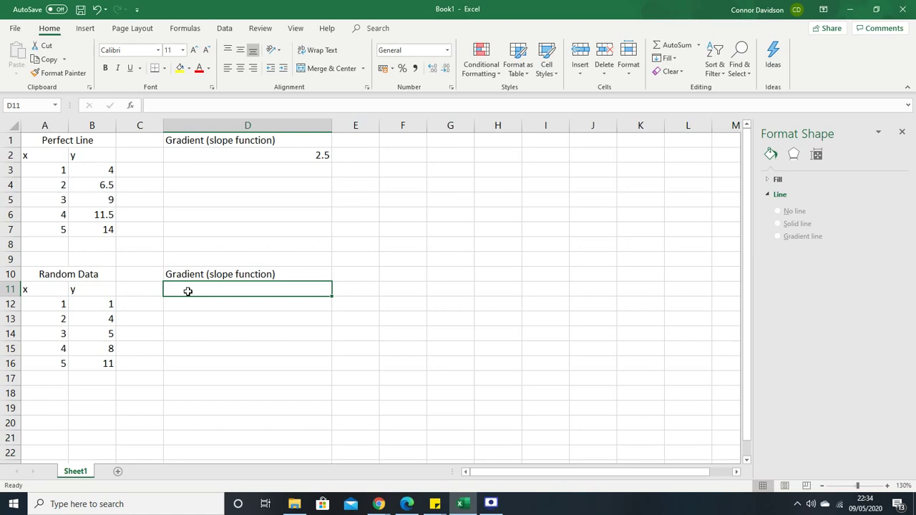
text(=SLOP)
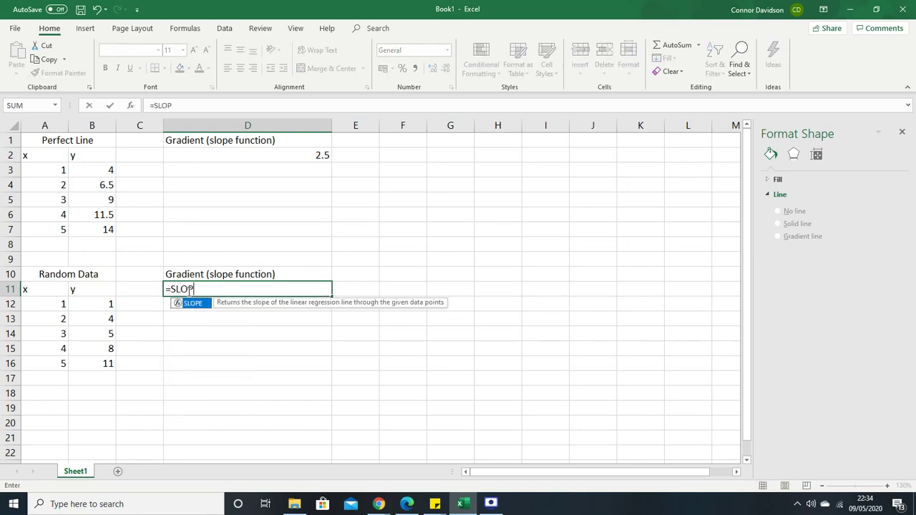
text(E())
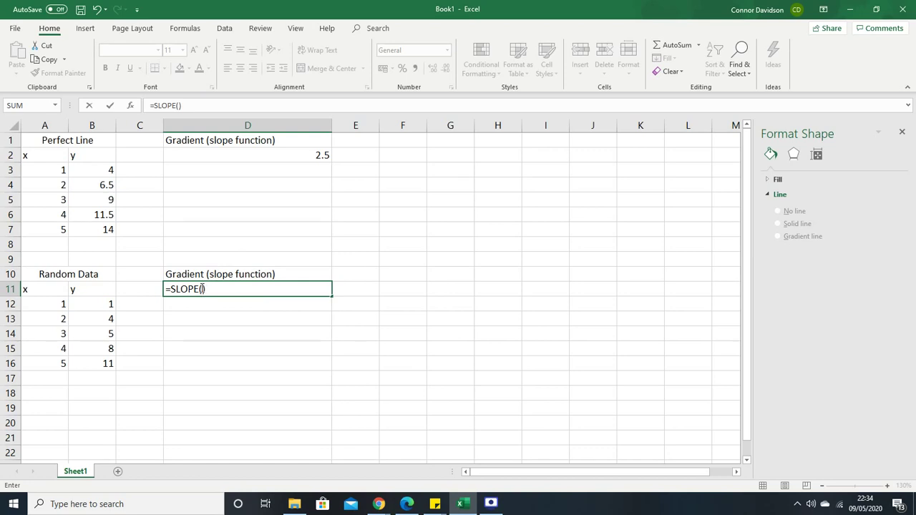
drag(112, 304, 111, 362)
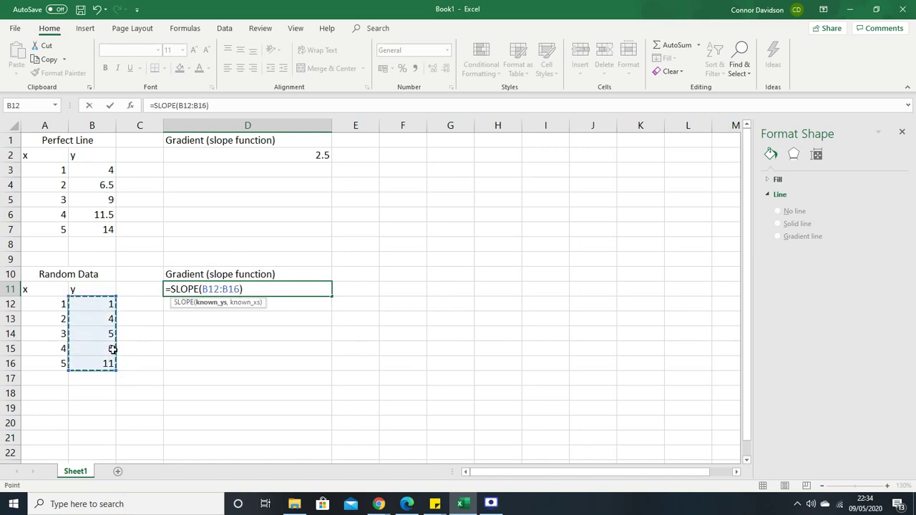
text(,)
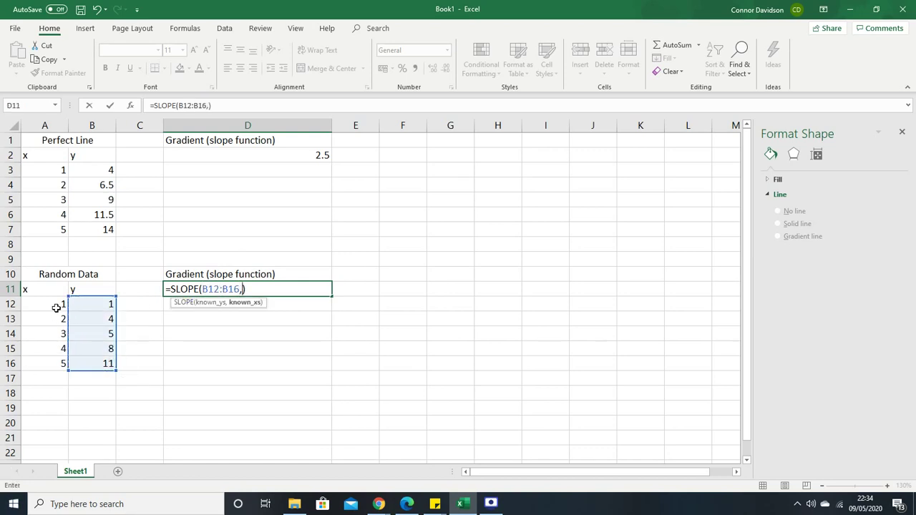
drag(55, 308, 60, 365)
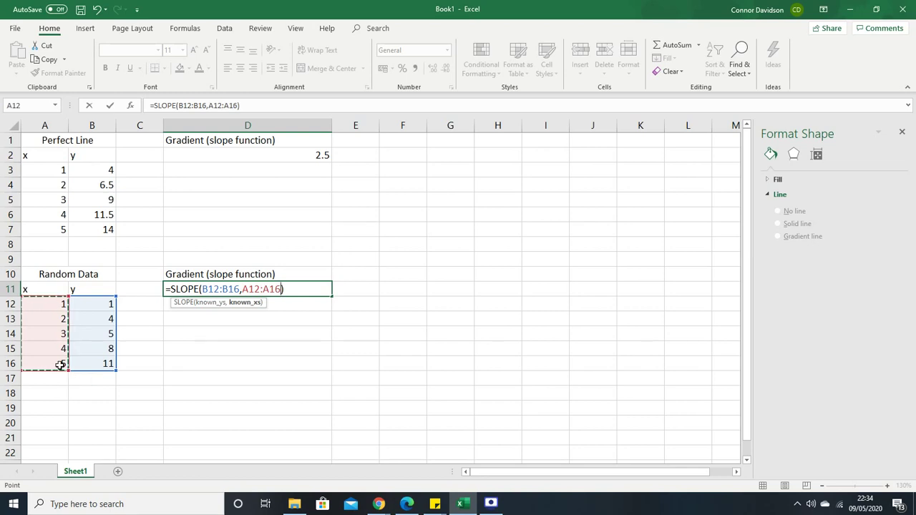
key(Return)
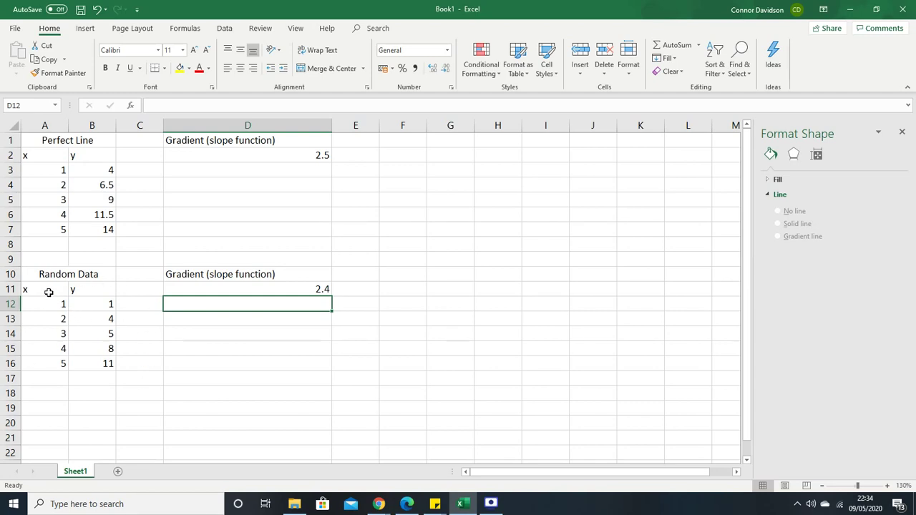
- Insert a scatter chart of the Random Data x and y table
drag(49, 292, 107, 363)
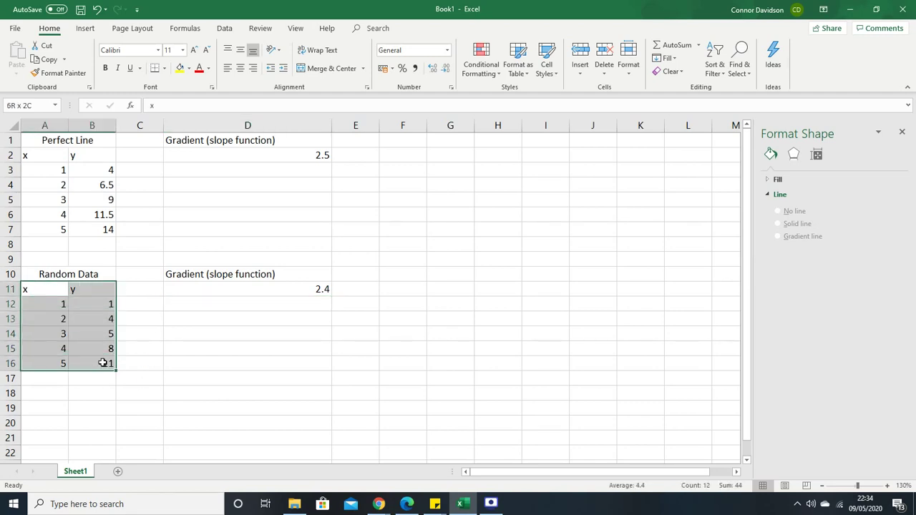
click(84, 30)
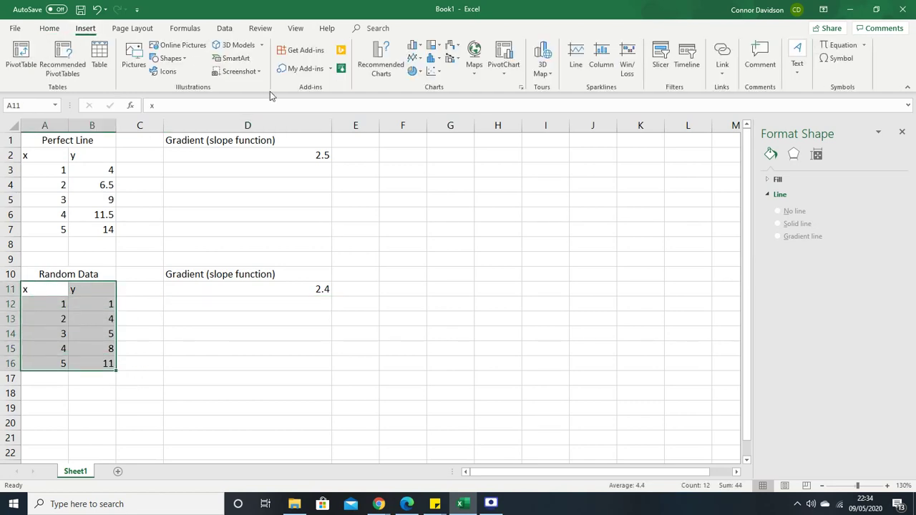
click(441, 72)
click(441, 107)
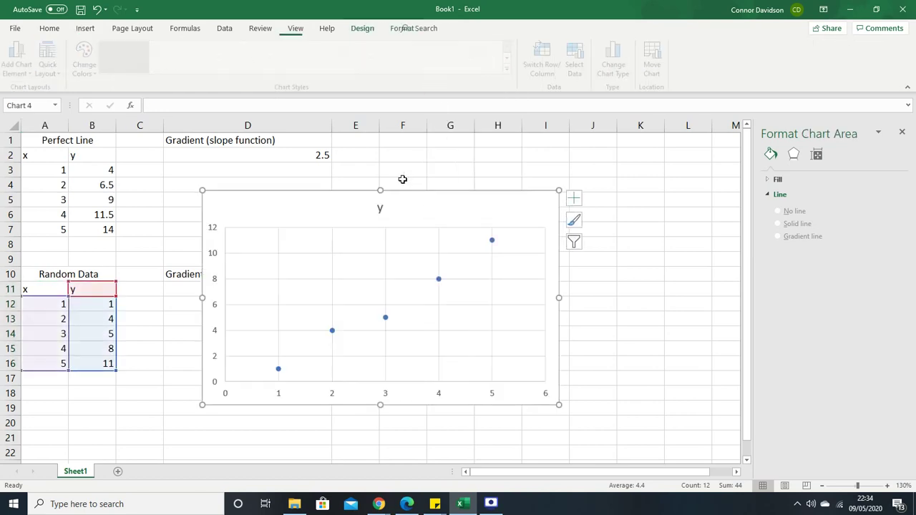
- Add a linear trendline displaying y = 2.4x - 1.4 and move the chart right of the data
click(332, 330)
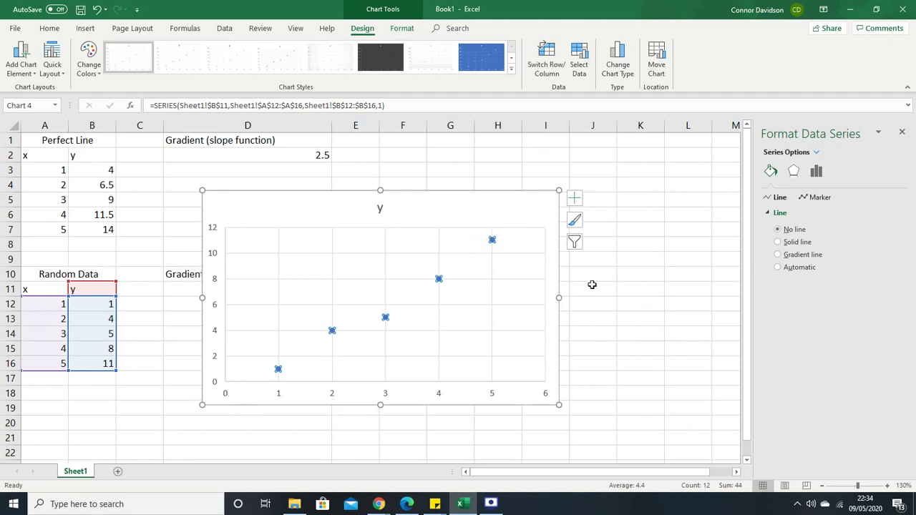
right_click(439, 279)
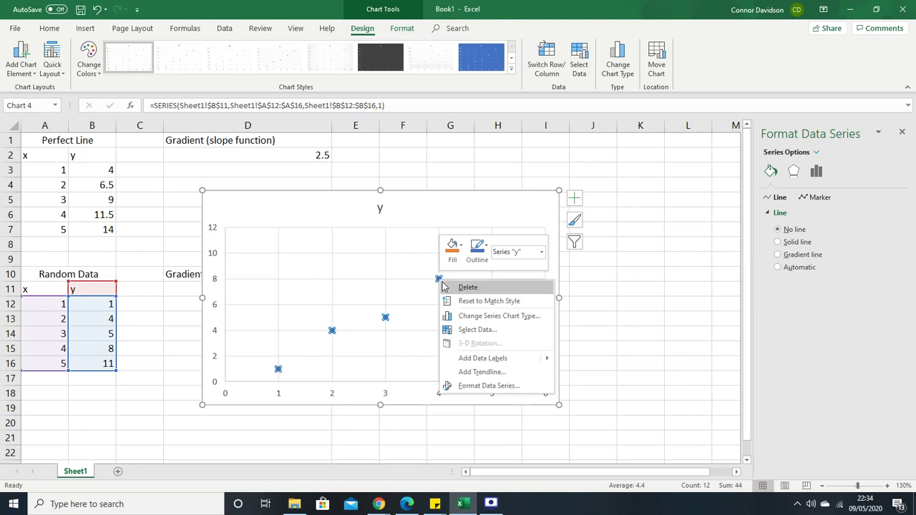
click(500, 378)
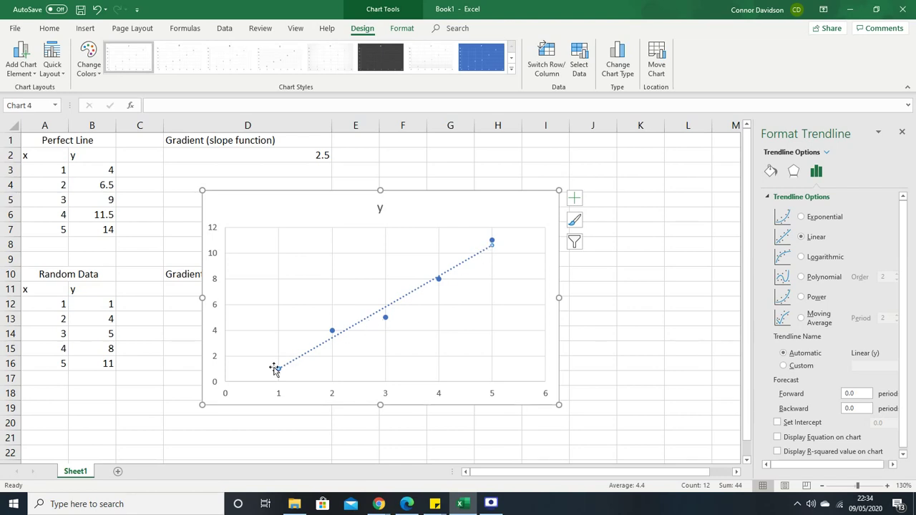
click(809, 442)
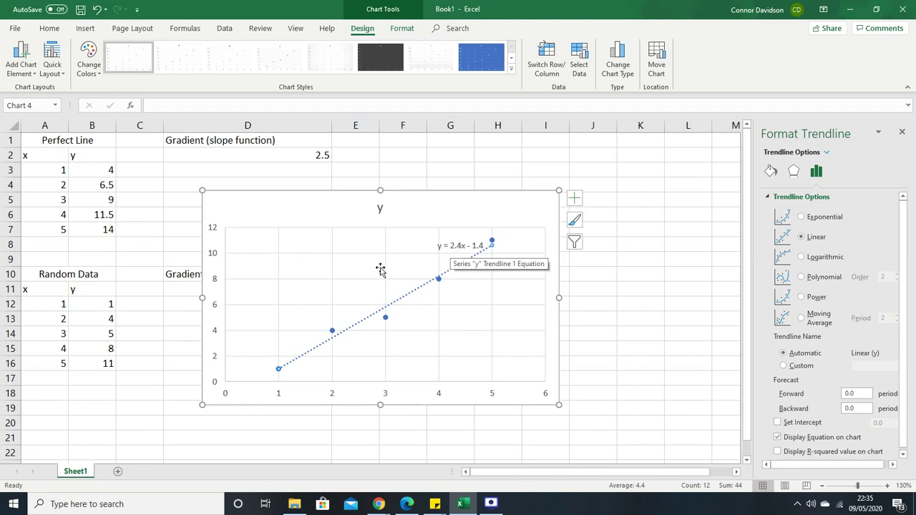
drag(294, 215, 441, 210)
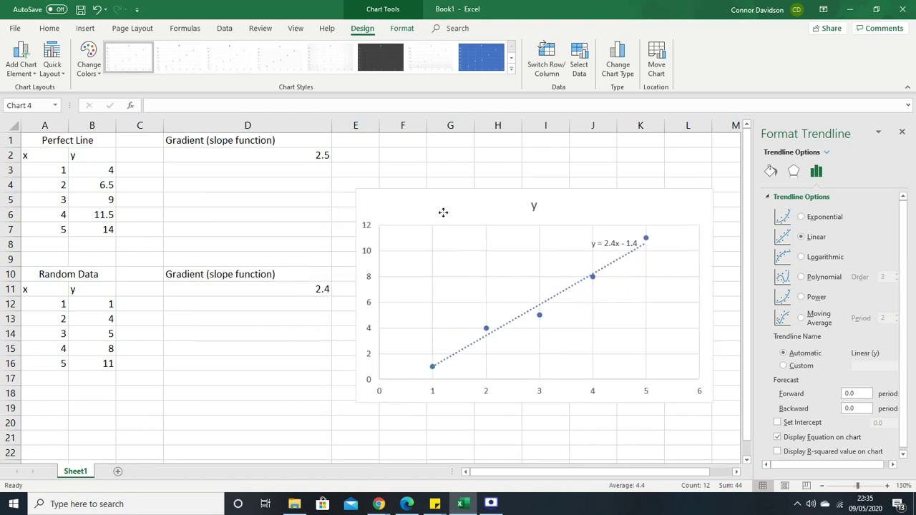